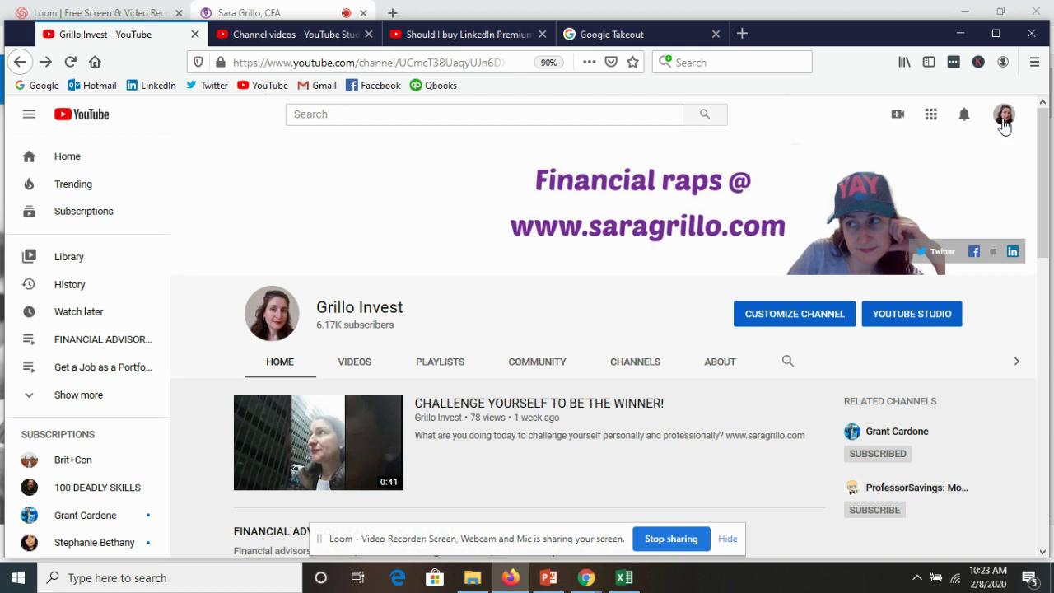
Download the 'Should I buy LinkedIn Premium Business in 2020?' video from the Studio videos list
{"action": "left_click", "coordinate": [1004, 116]}
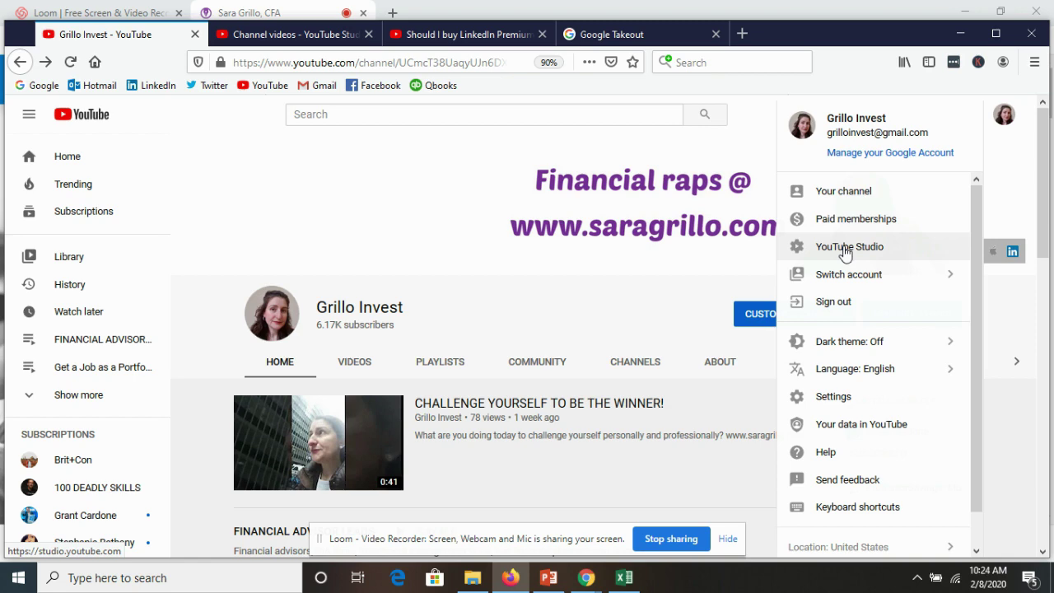
{"action": "left_click", "coordinate": [276, 37]}
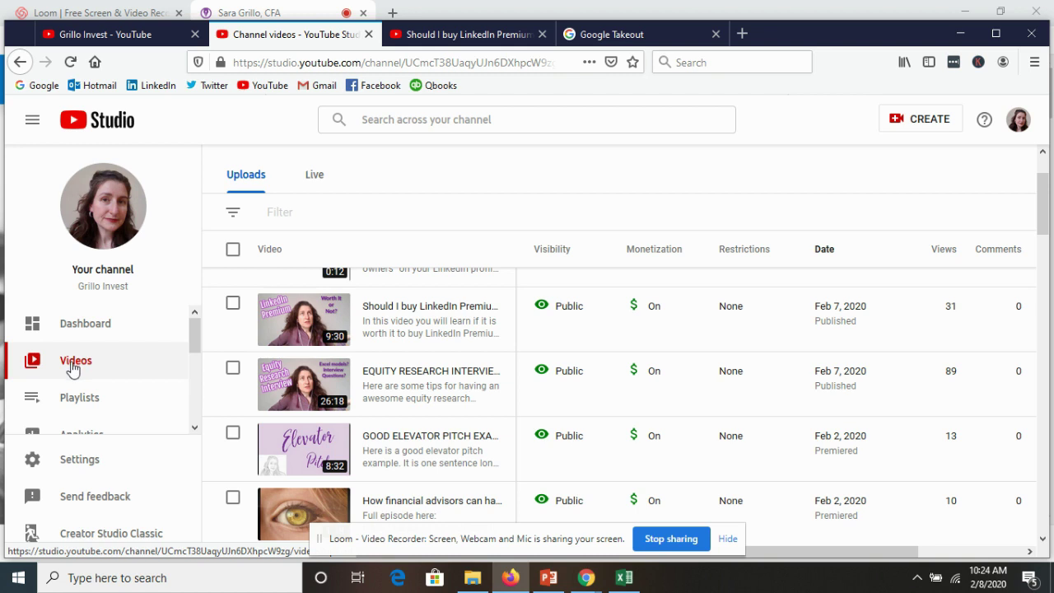
{"action": "mouse_move", "coordinate": [371, 319]}
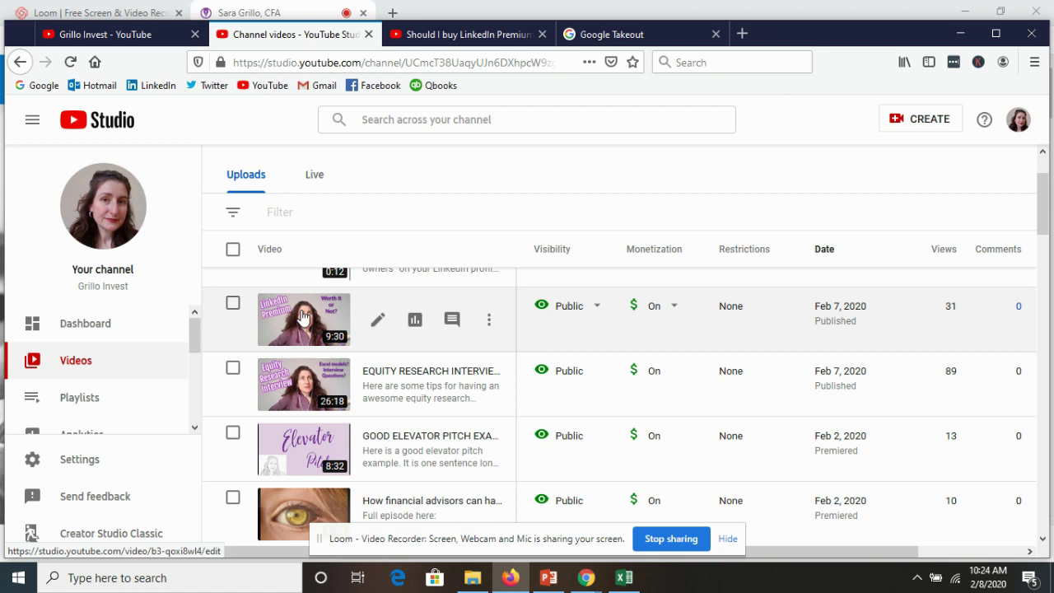
{"action": "left_click", "coordinate": [490, 327]}
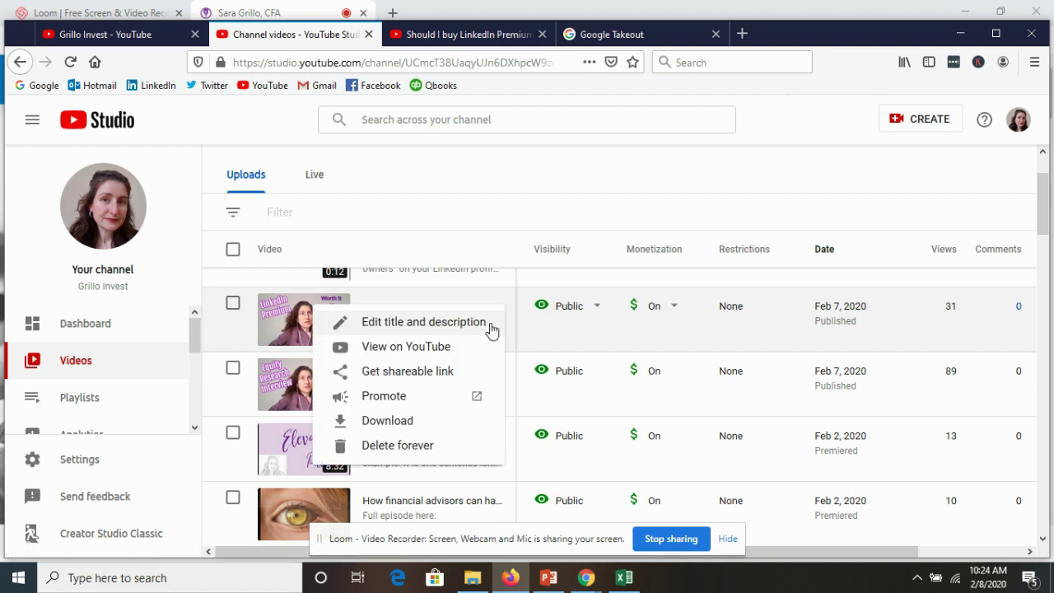
{"action": "left_click", "coordinate": [390, 421]}
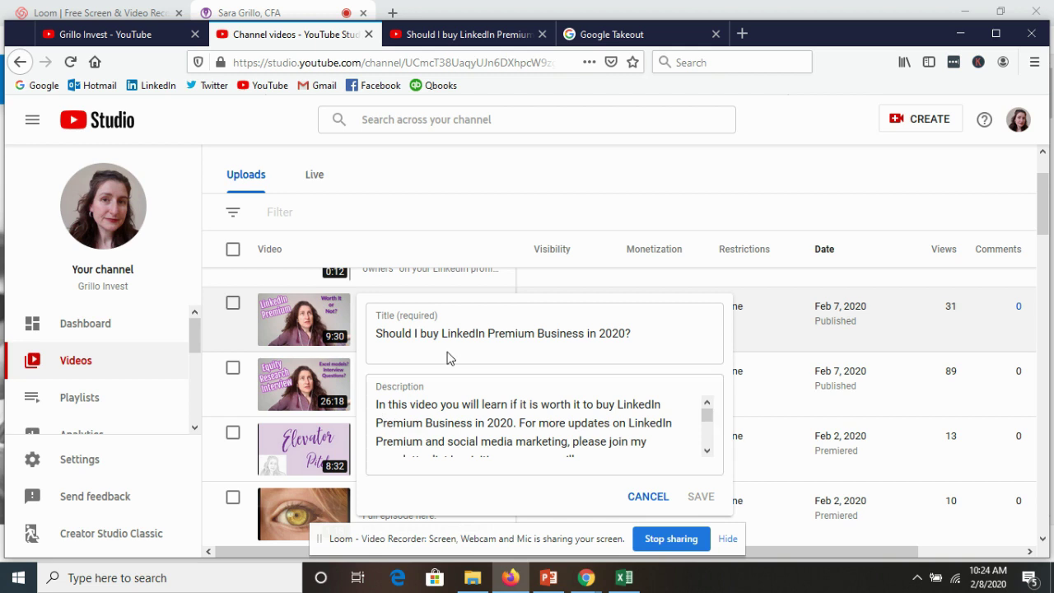
{"action": "left_click", "coordinate": [646, 499]}
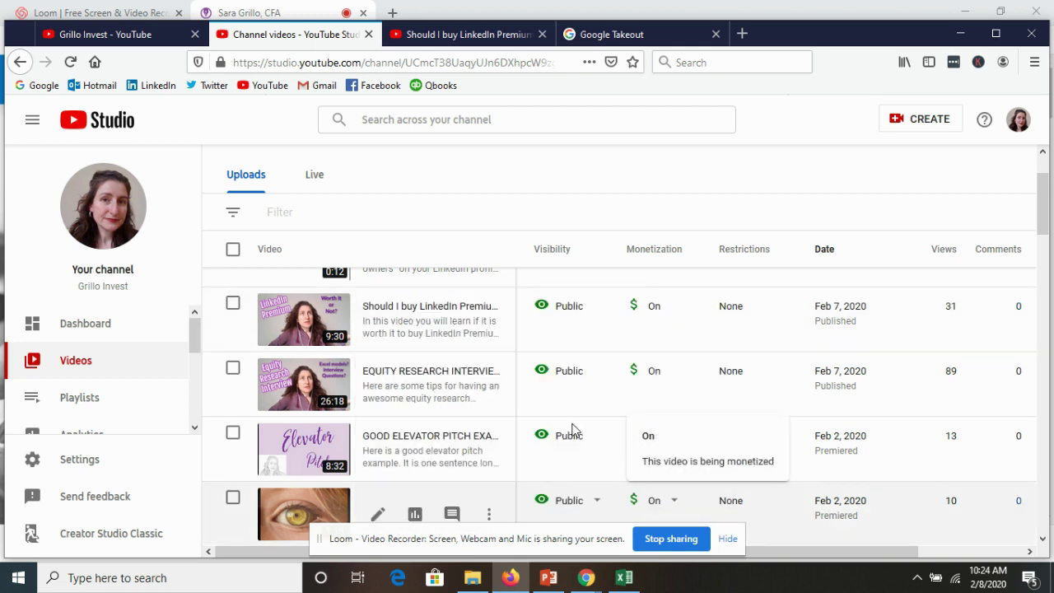
{"action": "left_click", "coordinate": [490, 322]}
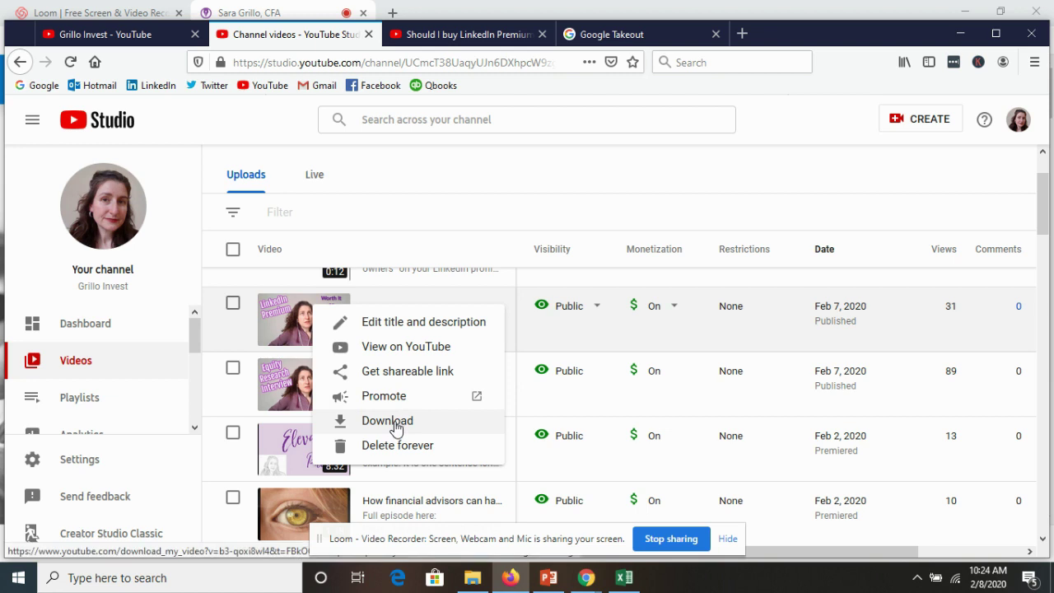
{"action": "left_click", "coordinate": [416, 179]}
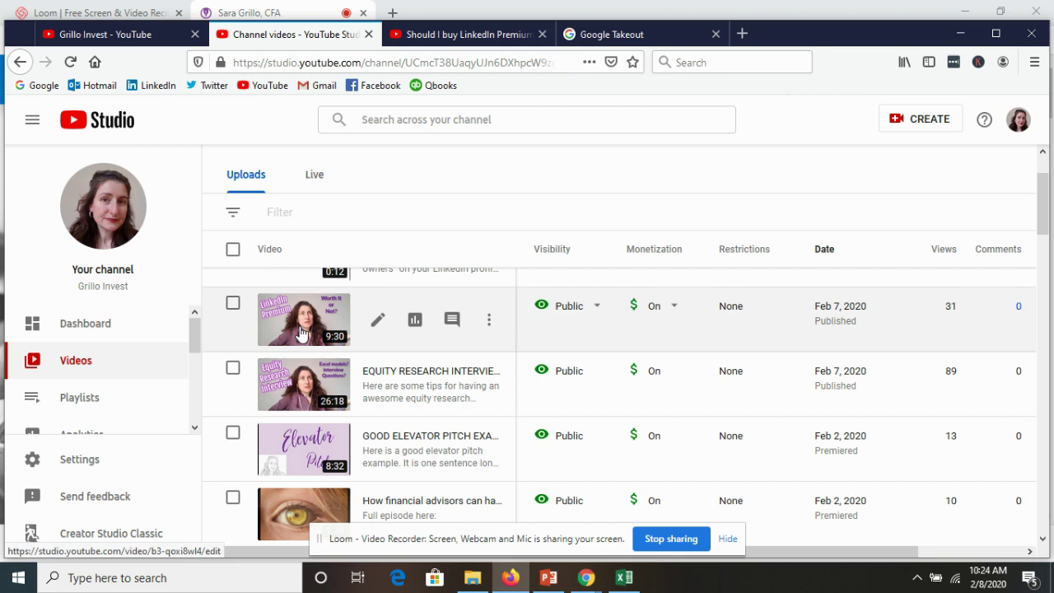
Frame a screenshot region over the LinkedIn Premium video's title and full description
{"action": "mouse_move", "coordinate": [467, 35]}
{"action": "left_click", "coordinate": [462, 39]}
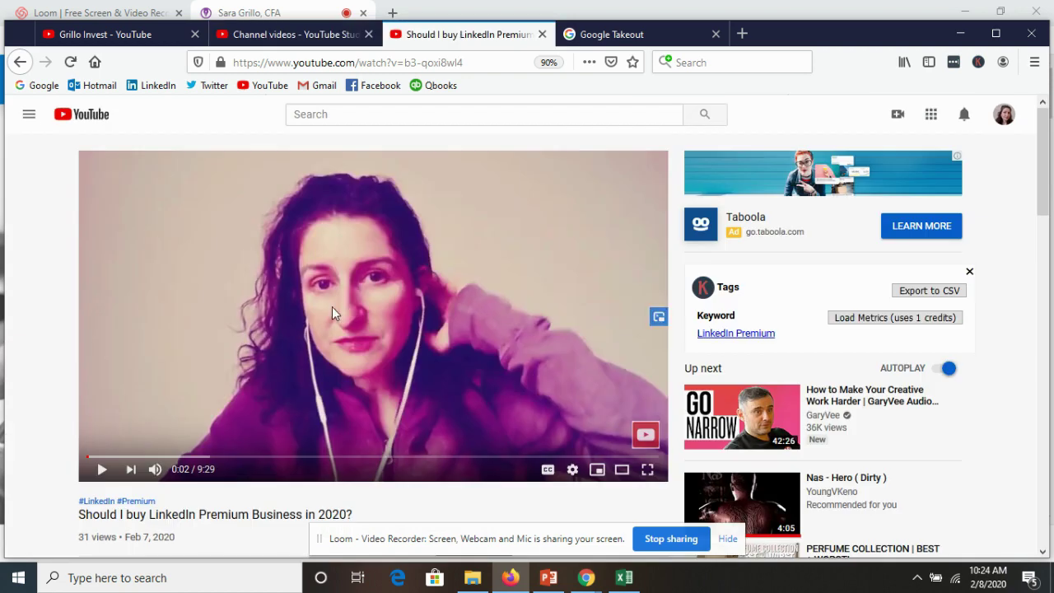
{"action": "scroll", "coordinate": [322, 327], "scroll_direction": "down", "scroll_amount": 1}
{"action": "scroll", "coordinate": [321, 327], "scroll_direction": "down", "scroll_amount": 3}
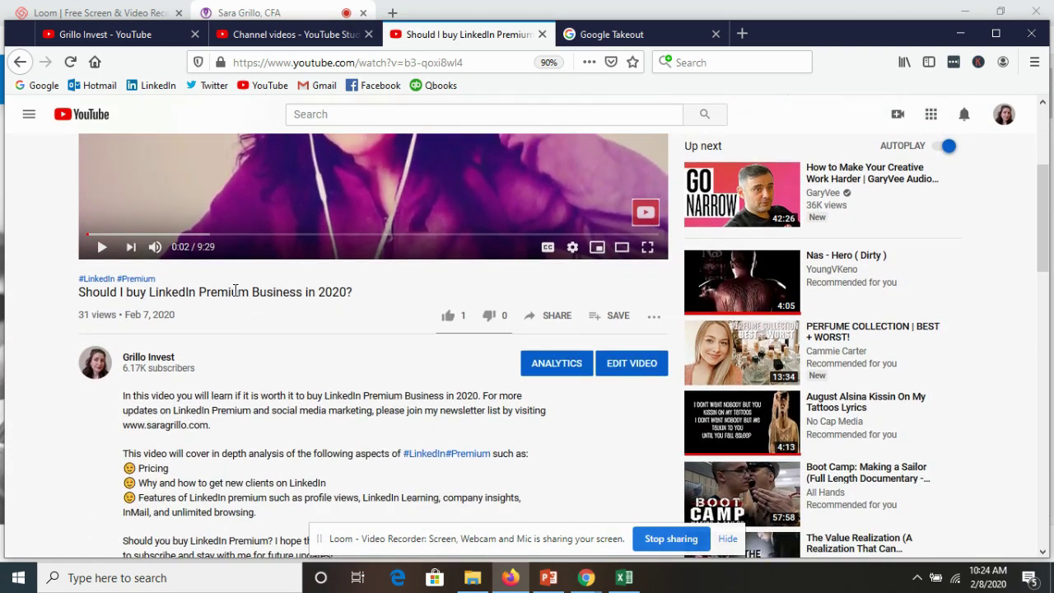
{"action": "scroll", "coordinate": [240, 290], "scroll_direction": "down", "scroll_amount": 1}
{"action": "scroll", "coordinate": [239, 290], "scroll_direction": "down", "scroll_amount": 1}
{"action": "scroll", "coordinate": [223, 342], "scroll_direction": "down", "scroll_amount": 1}
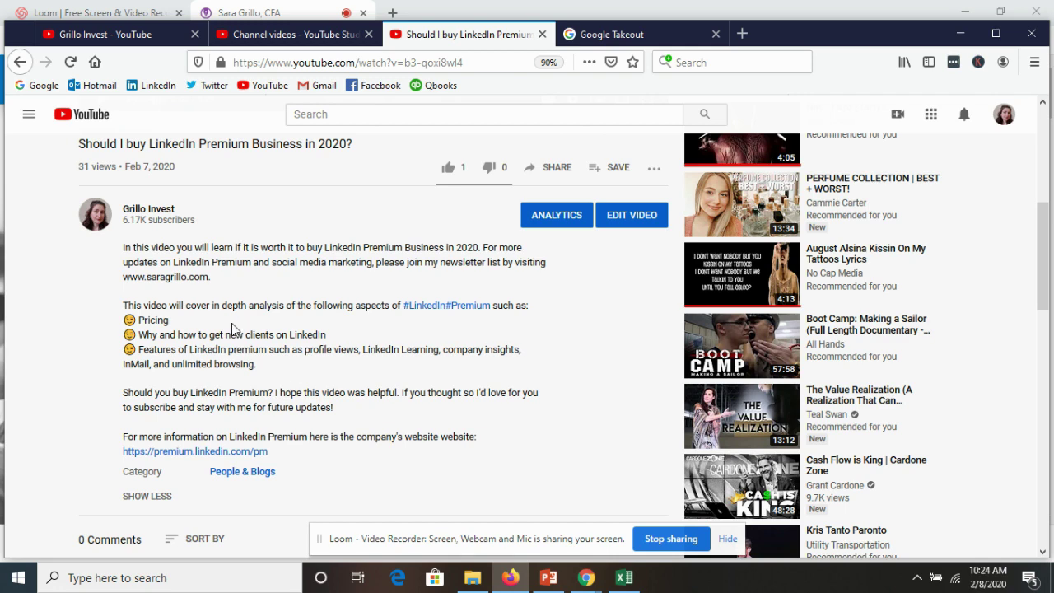
{"action": "scroll", "coordinate": [233, 328], "scroll_direction": "up", "scroll_amount": 2}
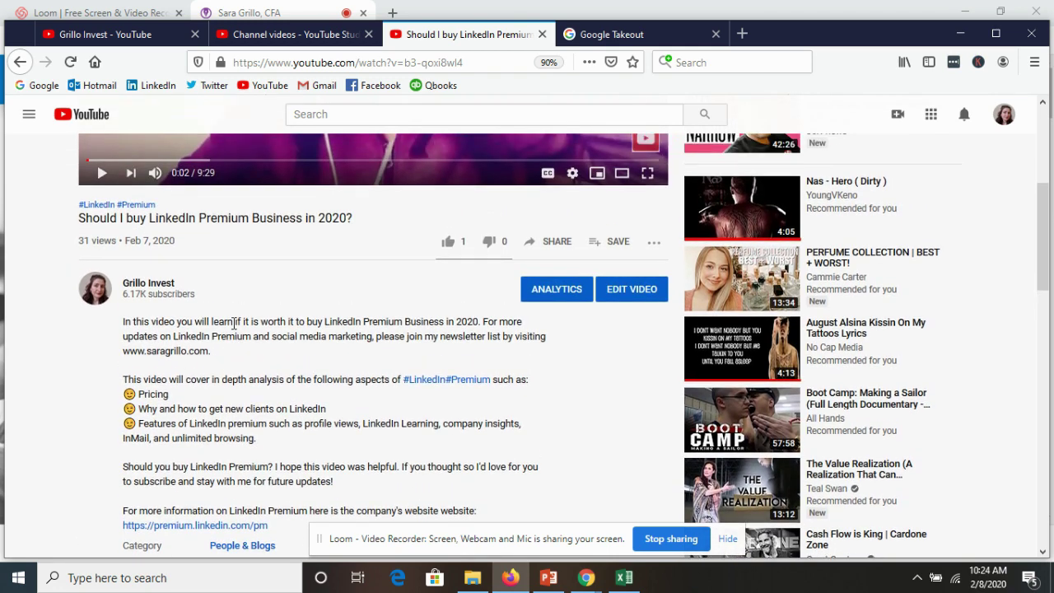
{"action": "right_click", "coordinate": [36, 295]}
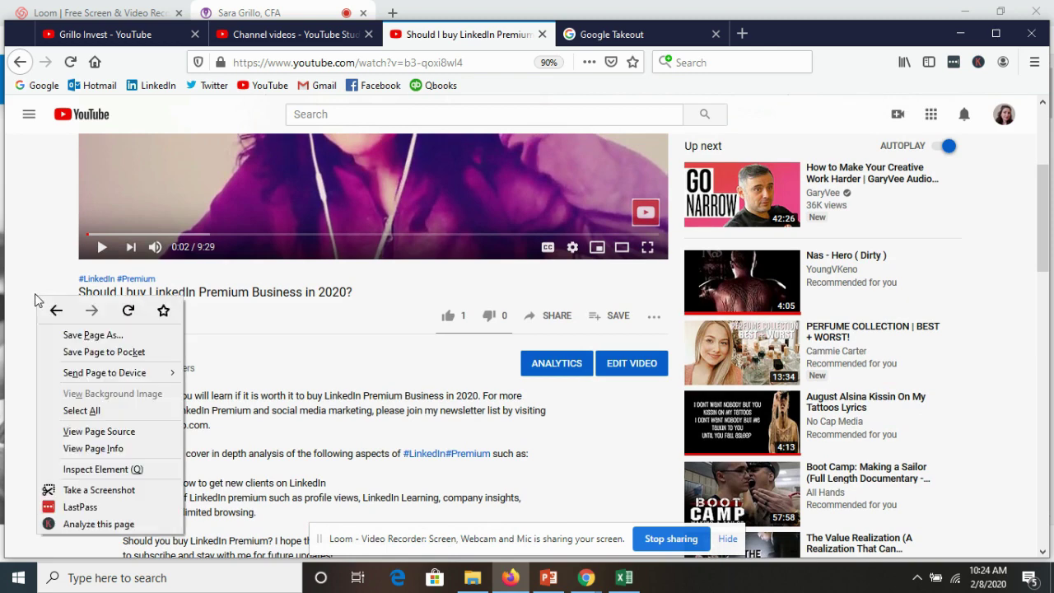
{"action": "left_click", "coordinate": [124, 491]}
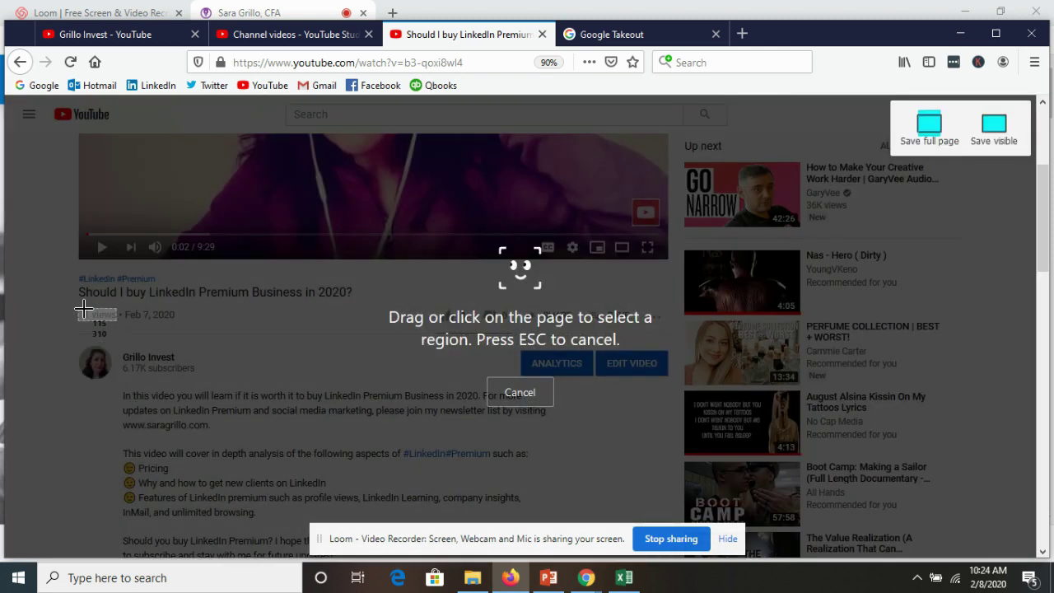
{"action": "mouse_move", "coordinate": [69, 277]}
{"action": "left_mouse_down"}
{"action": "mouse_move", "coordinate": [694, 384]}
{"action": "mouse_move", "coordinate": [682, 525]}
{"action": "left_mouse_up"}
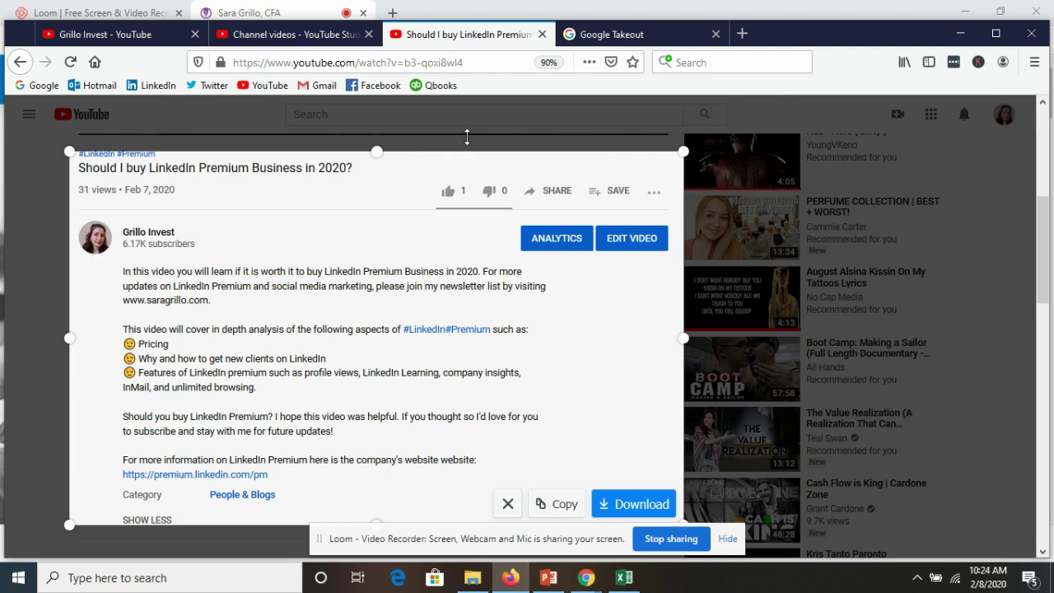
Exclude Textcube and YouTube Gaming from the Takeout export, keeping YouTube selected
{"action": "left_click", "coordinate": [593, 36]}
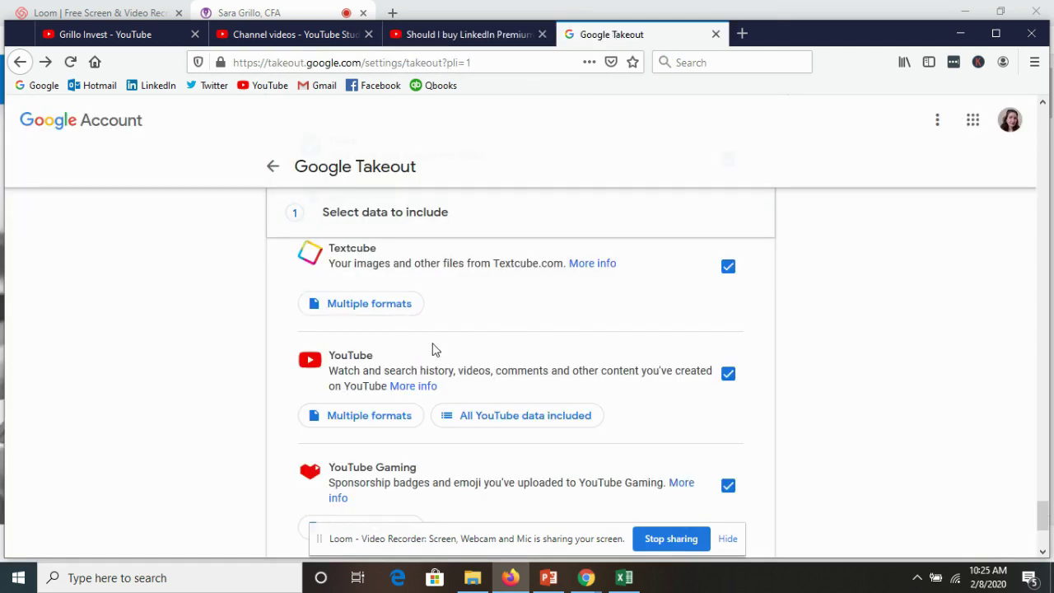
{"action": "scroll", "coordinate": [425, 359], "scroll_direction": "down", "scroll_amount": 2}
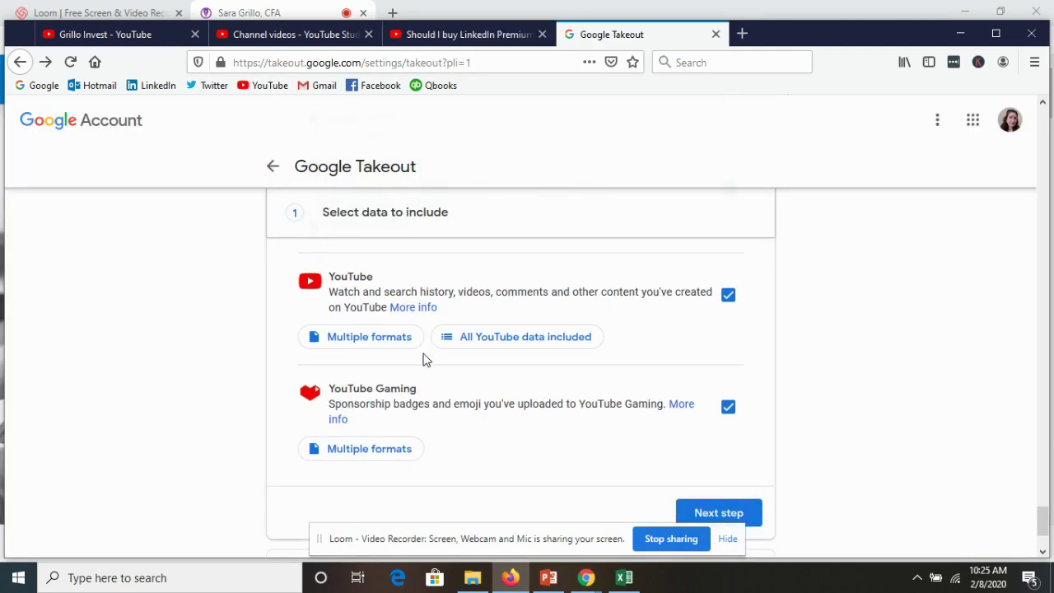
{"action": "scroll", "coordinate": [425, 359], "scroll_direction": "up", "scroll_amount": 3}
{"action": "left_click", "coordinate": [298, 62]}
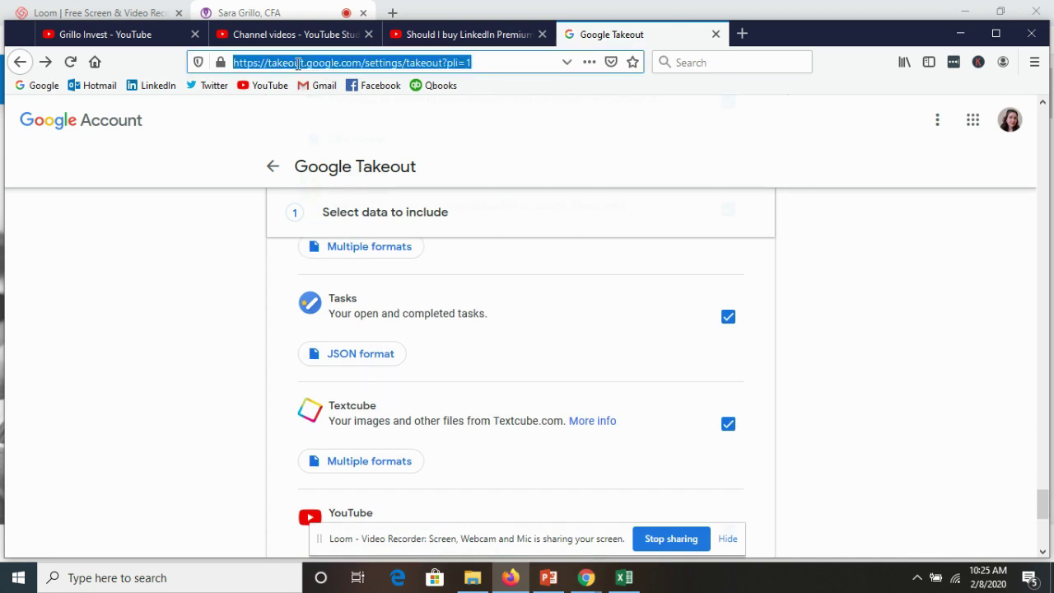
{"action": "left_click", "coordinate": [373, 62]}
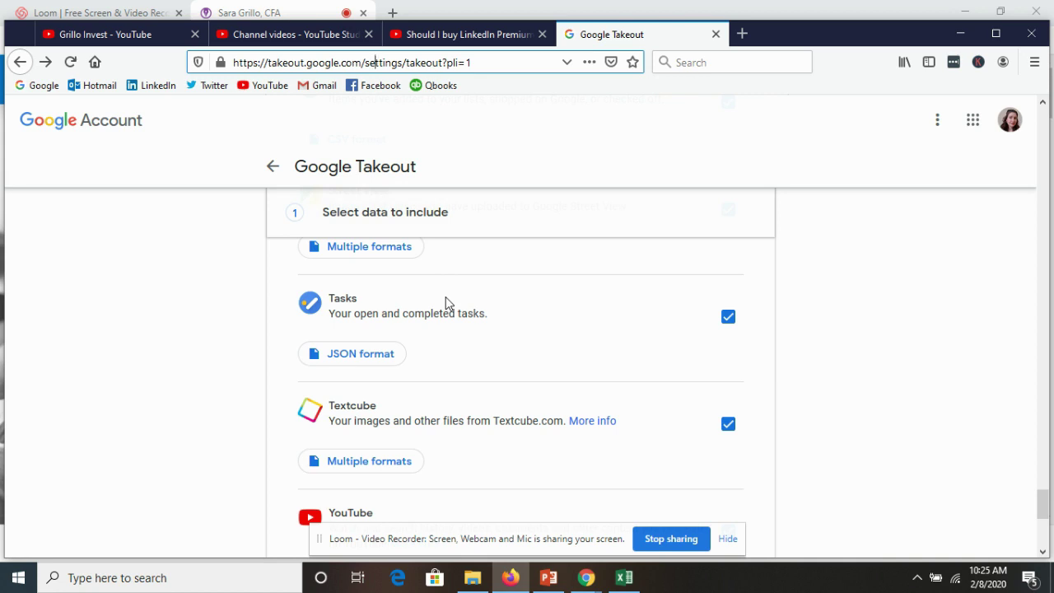
{"action": "scroll", "coordinate": [431, 398], "scroll_direction": "down", "scroll_amount": 3}
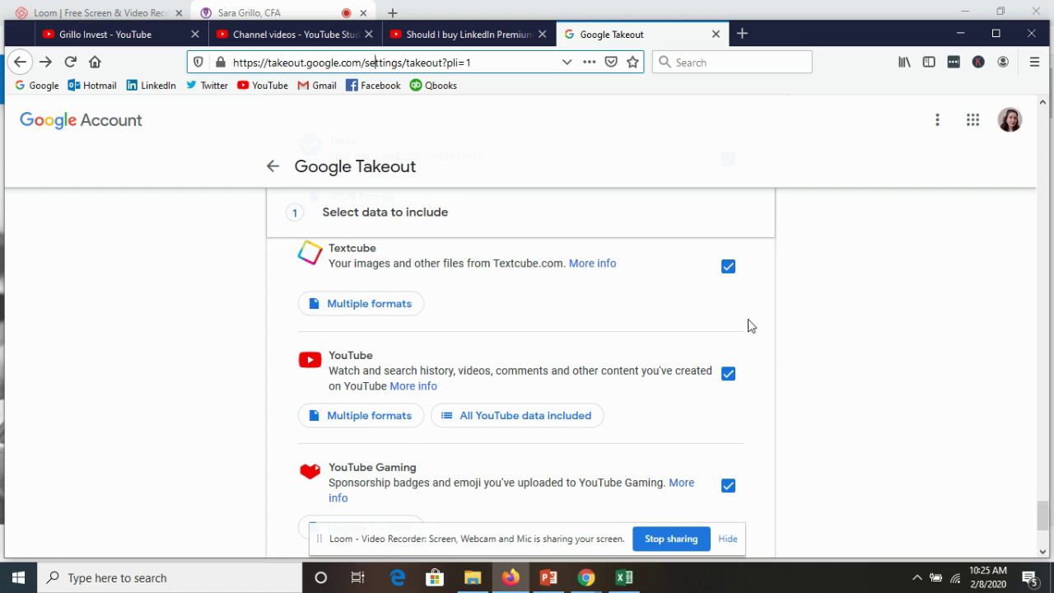
{"action": "left_click", "coordinate": [728, 269]}
{"action": "left_click", "coordinate": [728, 487]}
{"action": "scroll", "coordinate": [739, 466], "scroll_direction": "down", "scroll_amount": 2}
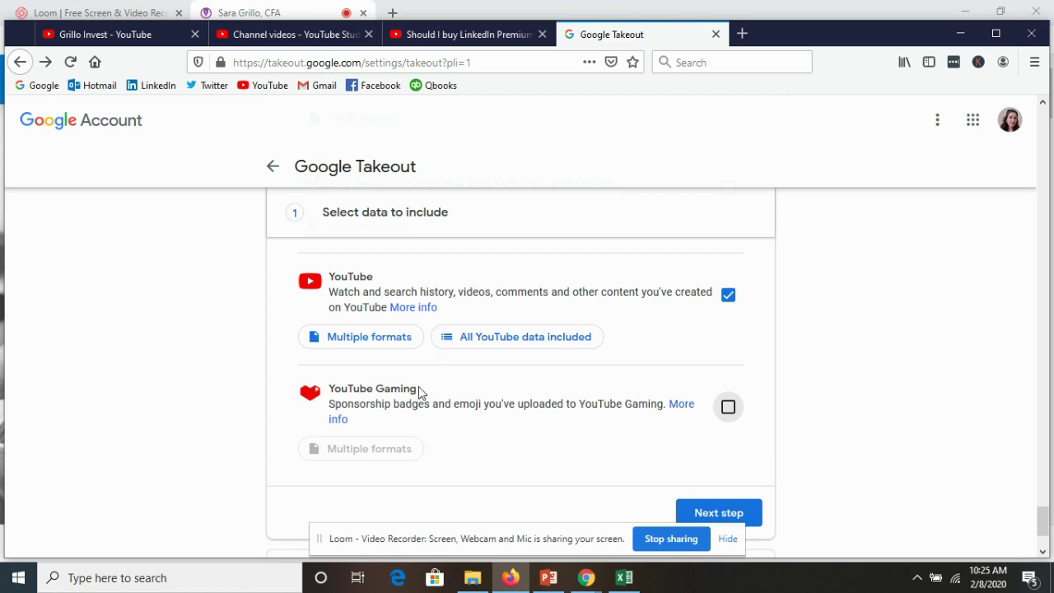
Proceed to delivery settings and review the one-time emailed .zip export in 2GB parts
{"action": "left_click", "coordinate": [715, 519]}
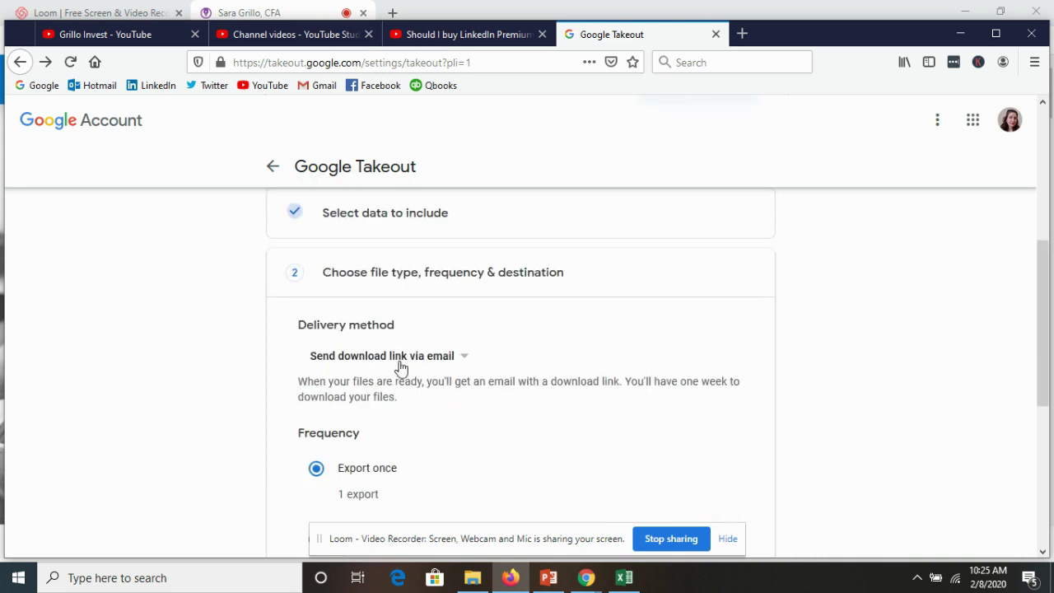
{"action": "scroll", "coordinate": [400, 368], "scroll_direction": "down", "scroll_amount": 3}
{"action": "scroll", "coordinate": [346, 440], "scroll_direction": "down", "scroll_amount": 3}
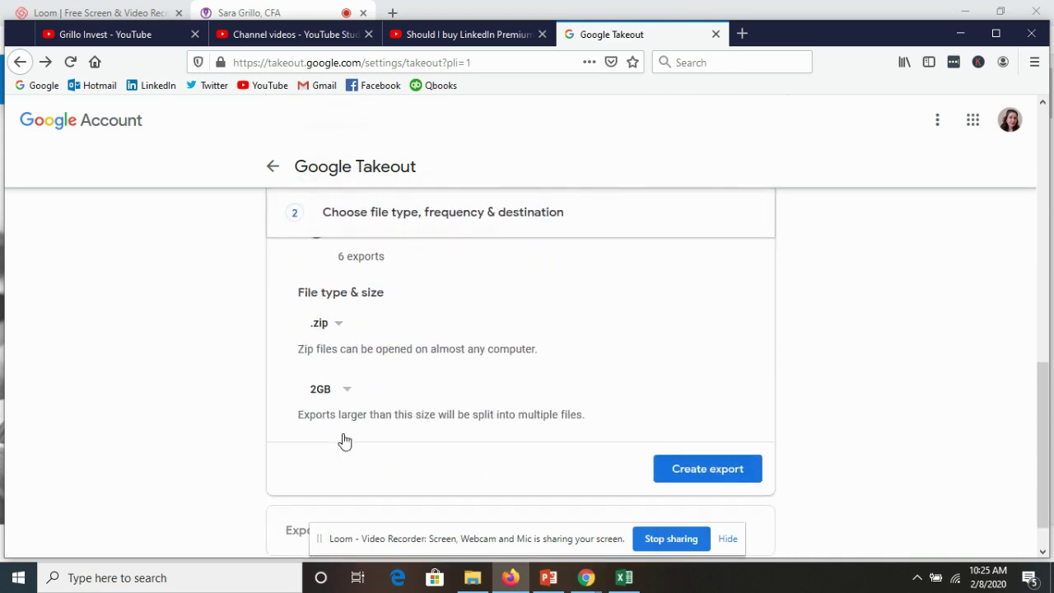
{"action": "scroll", "coordinate": [344, 441], "scroll_direction": "down", "scroll_amount": 1}
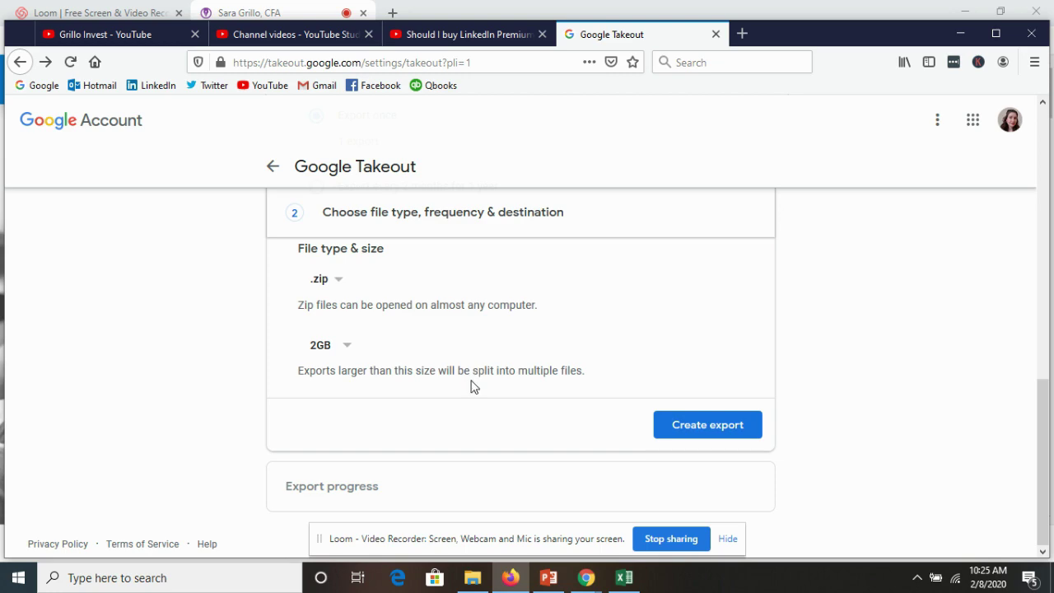
{"action": "scroll", "coordinate": [474, 385], "scroll_direction": "up", "scroll_amount": 5}
{"action": "scroll", "coordinate": [472, 387], "scroll_direction": "up", "scroll_amount": 1}
{"action": "scroll", "coordinate": [472, 388], "scroll_direction": "up", "scroll_amount": 1}
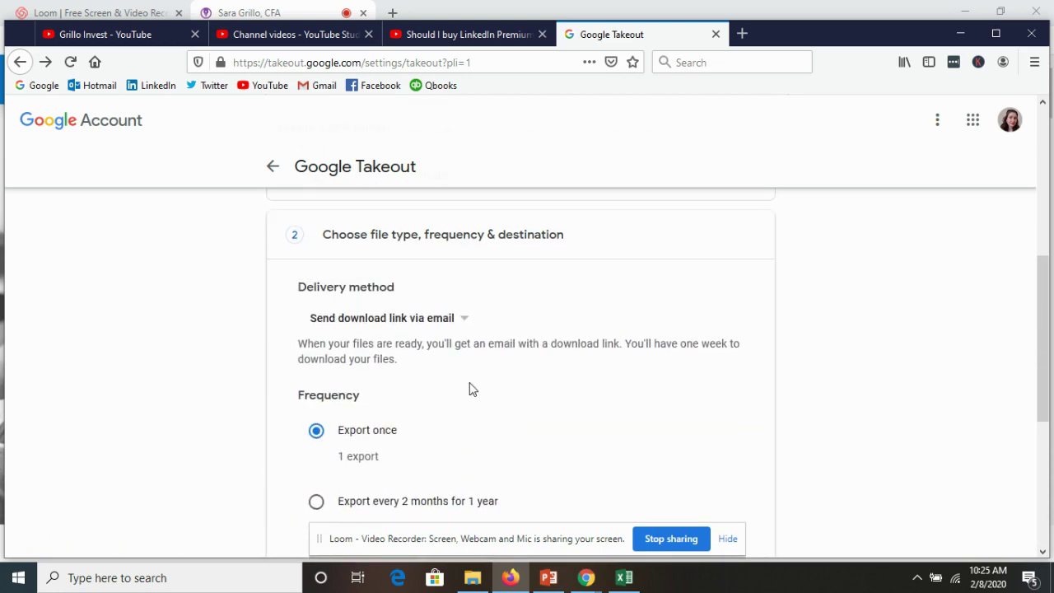
{"action": "key", "text": "ctrl+Tab"}
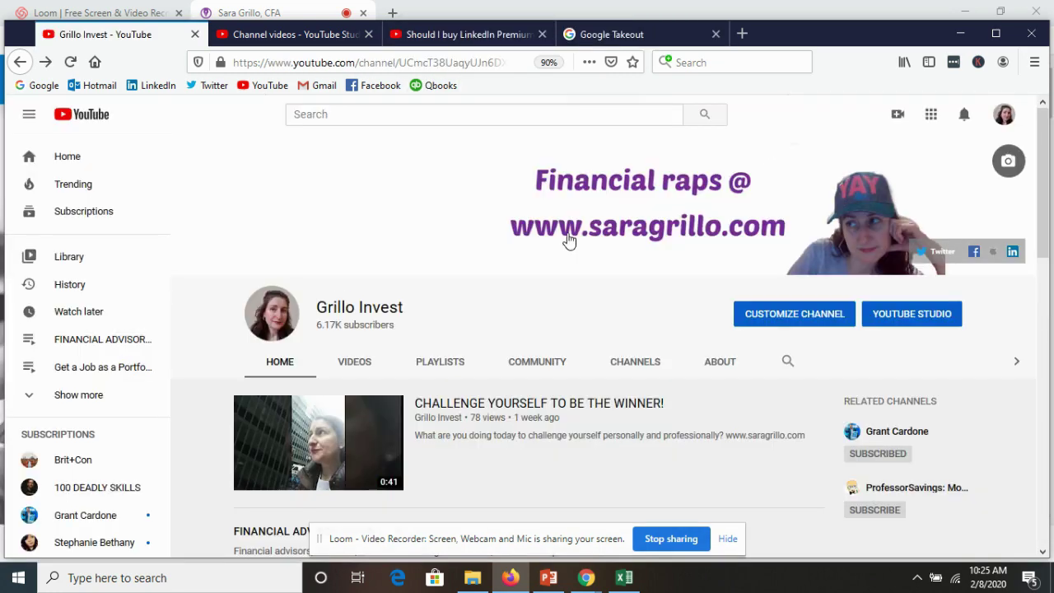
{"action": "left_click", "coordinate": [330, 37]}
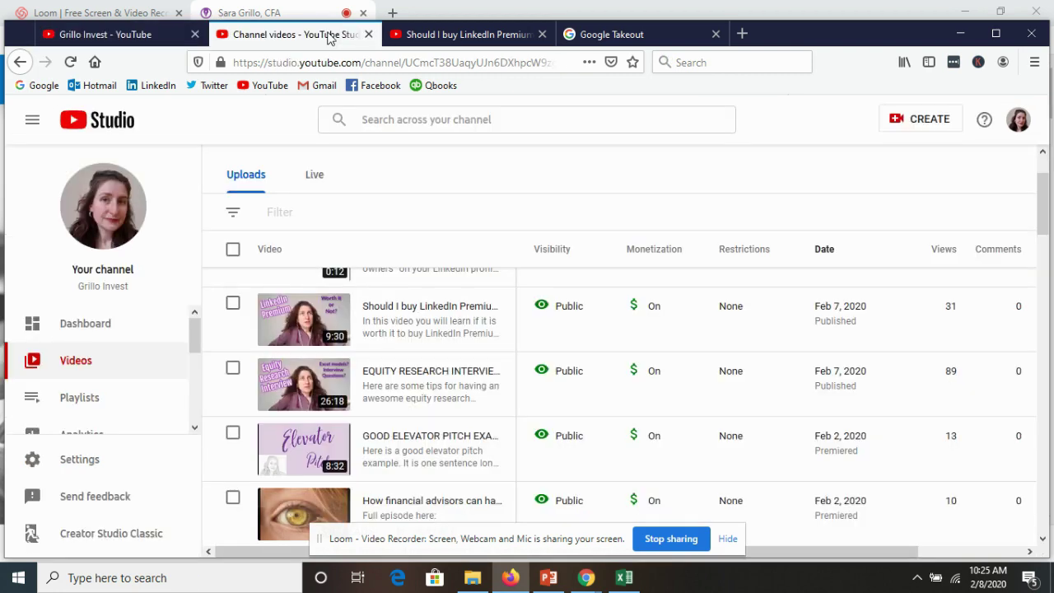
{"action": "mouse_move", "coordinate": [321, 320]}
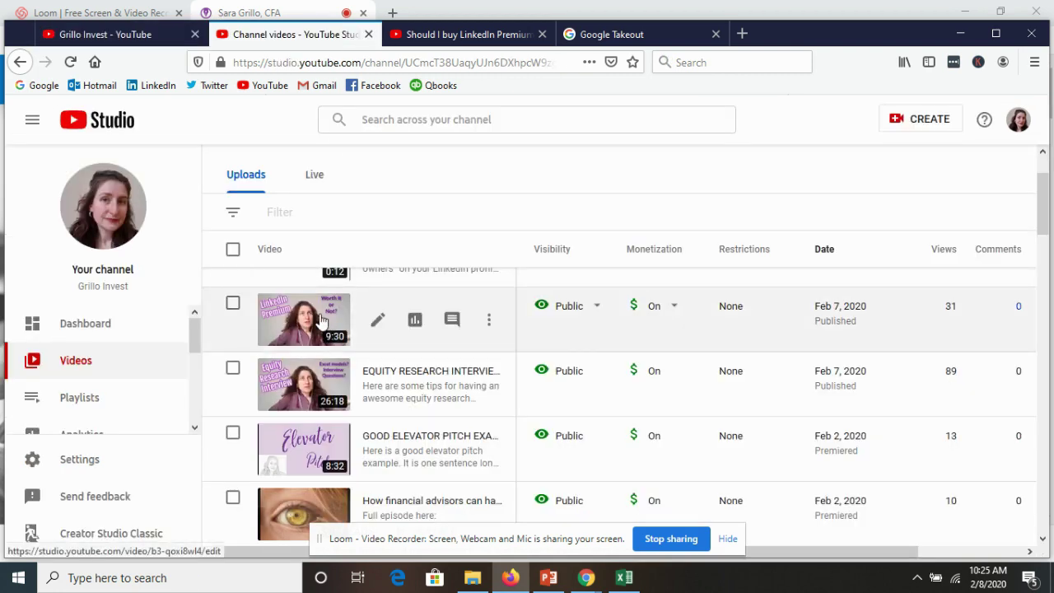
{"action": "key", "text": "ctrl+Tab"}
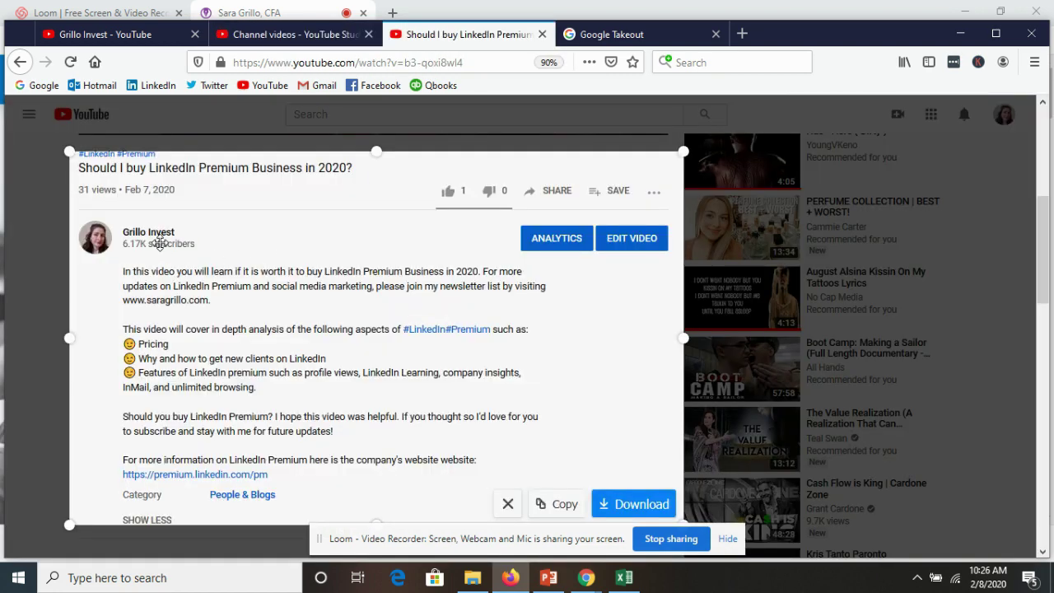
{"action": "left_click", "coordinate": [603, 36]}
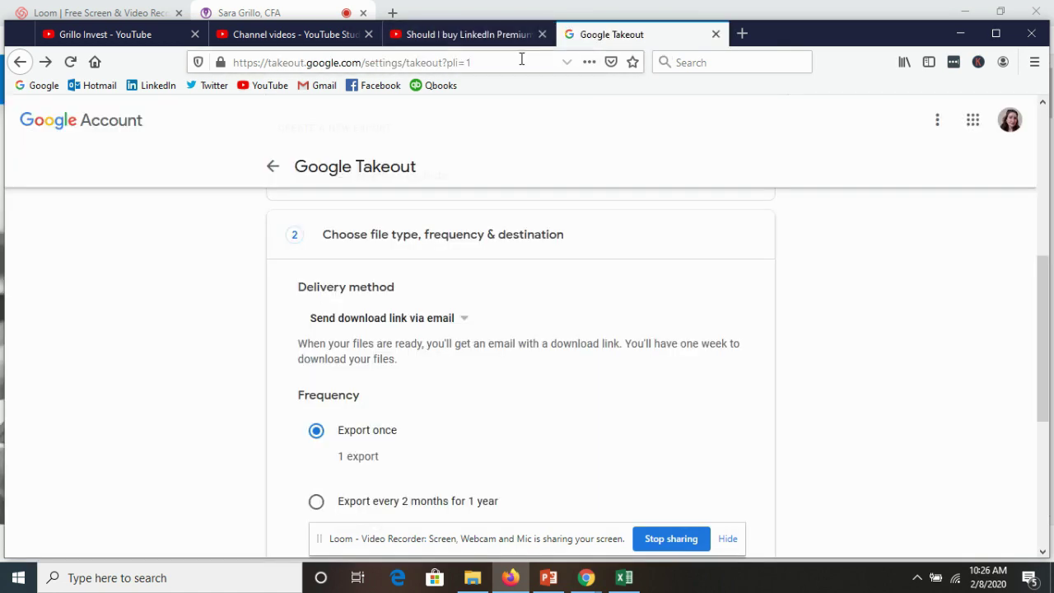
{"action": "left_click", "coordinate": [426, 42]}
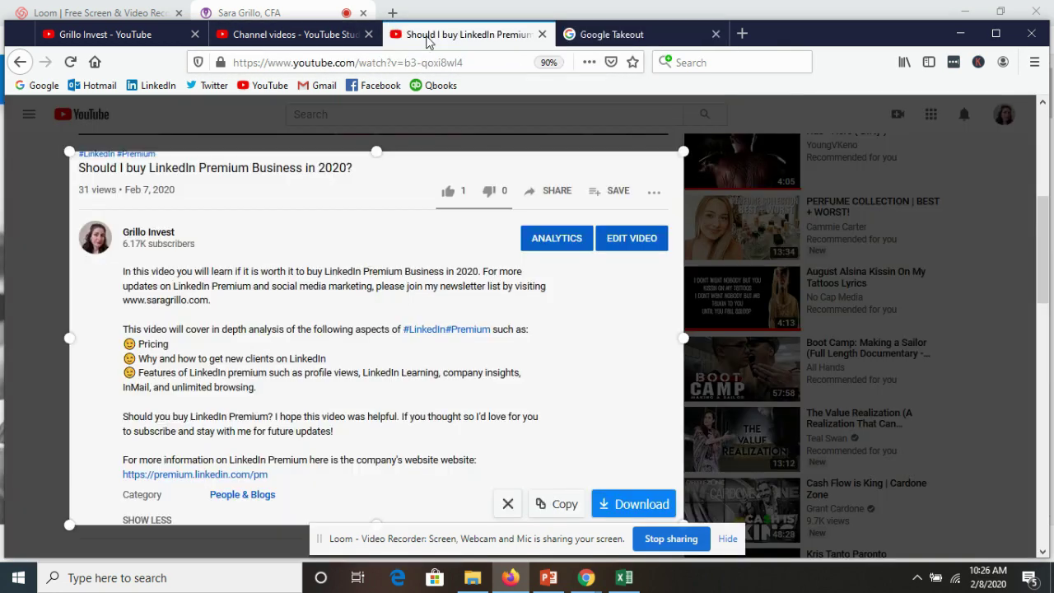
{"action": "left_click", "coordinate": [156, 37]}
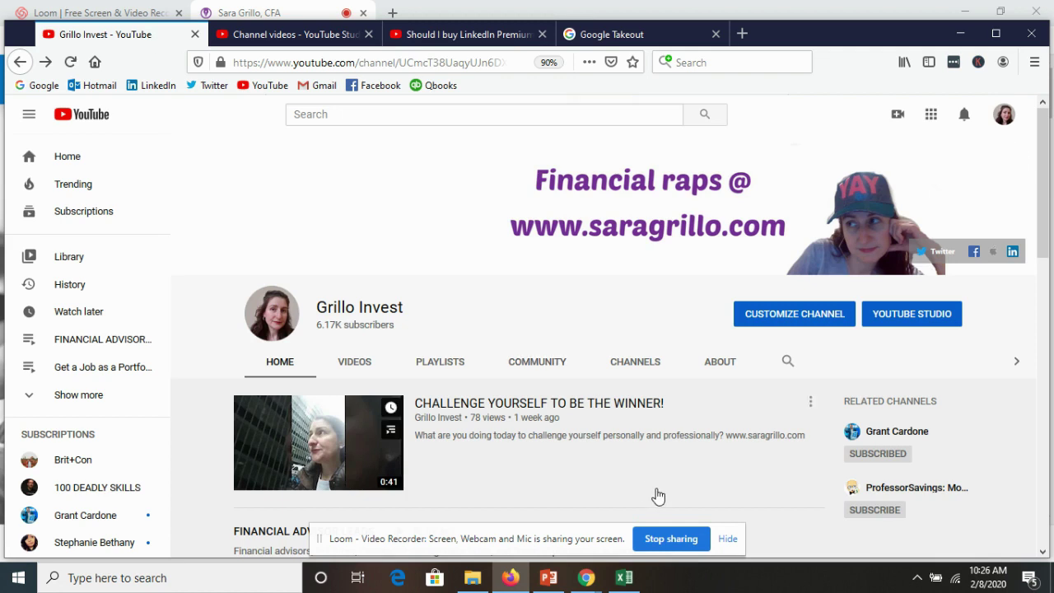